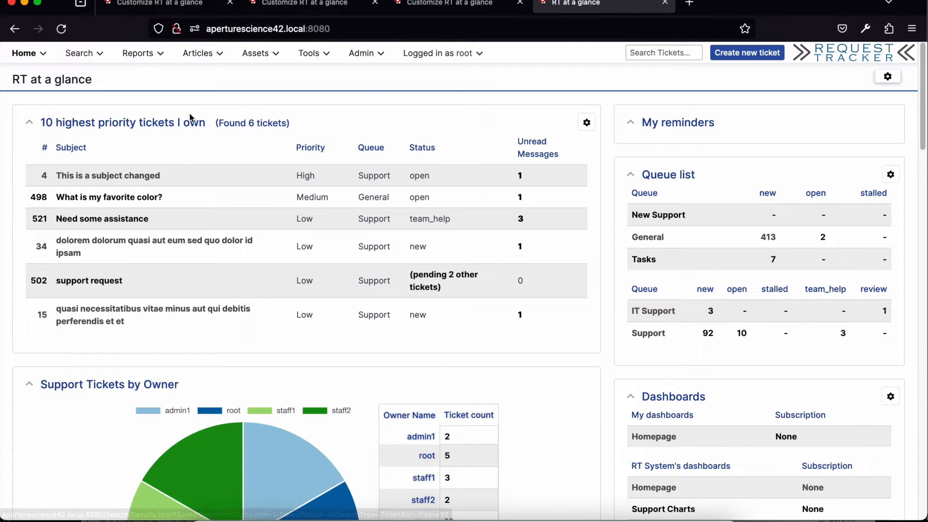
# Step: Open the search for the 10 highest priority tickets I own and examine its owner and status conditions in the advanced query text
pyautogui.click(237, 126)
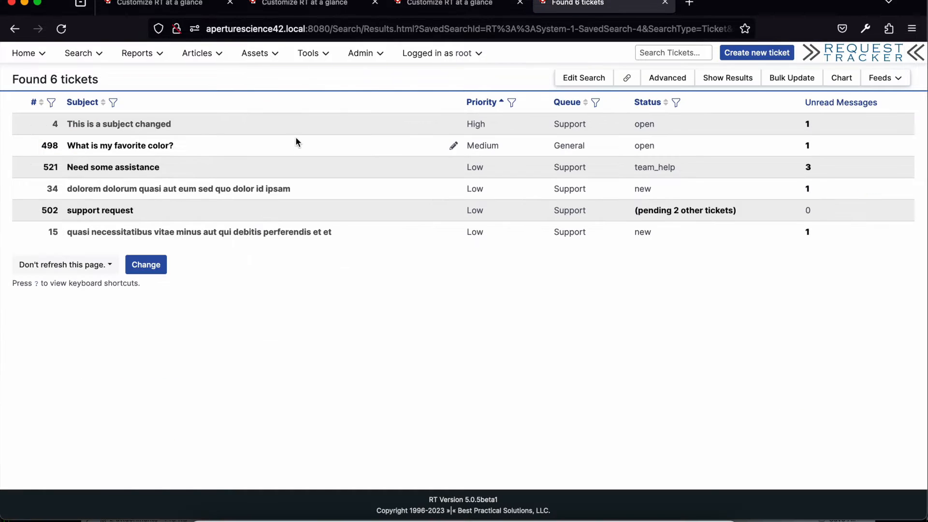
pyautogui.click(679, 78)
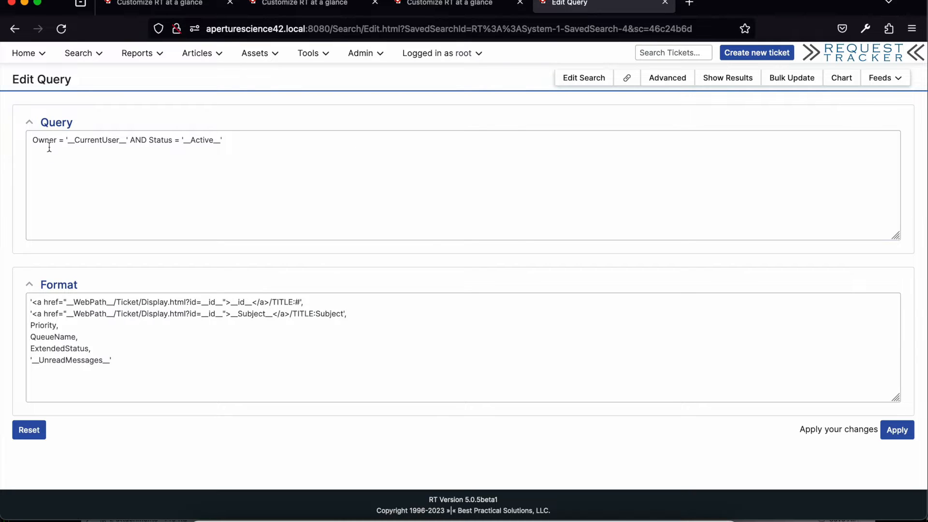
pyautogui.click(126, 144)
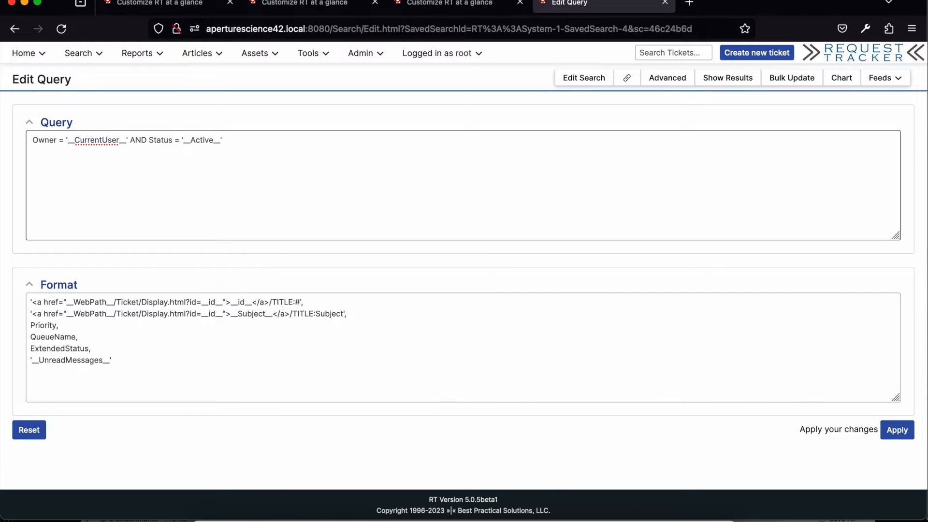
pyautogui.click(210, 141)
pyautogui.click(226, 141)
# Step: Add the OwnerName column to the search's display columns and run the search with the updated format
pyautogui.click(584, 82)
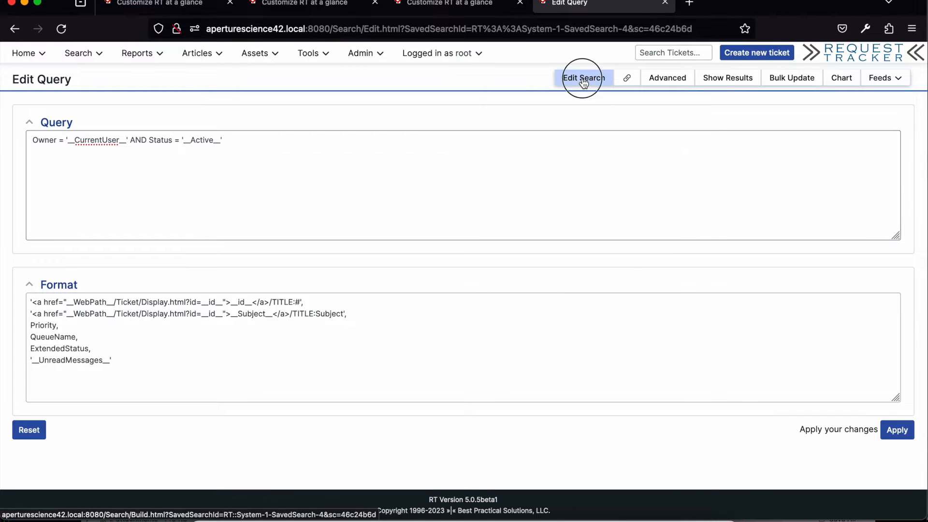
pyautogui.scroll(-5, 622, 276)
pyautogui.scroll(-5, 621, 280)
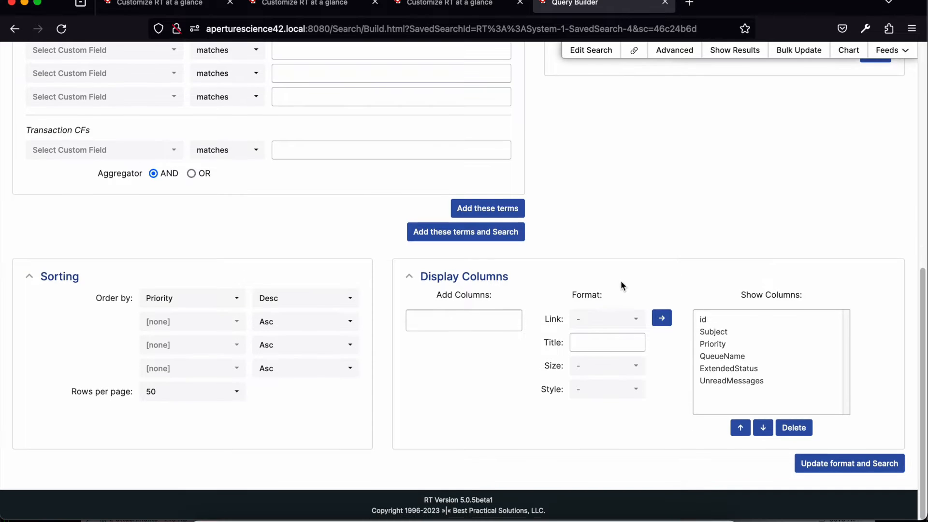
pyautogui.click(459, 323)
pyautogui.write('own')
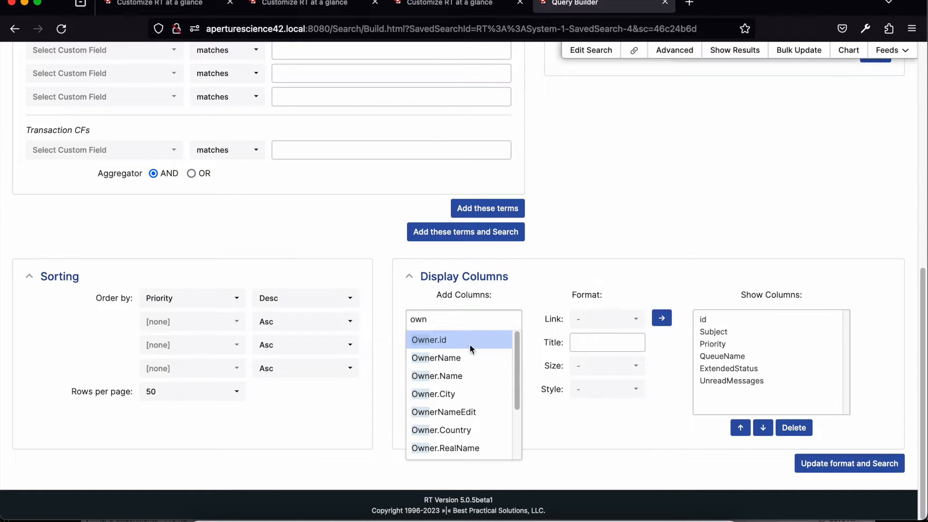
pyautogui.click(500, 358)
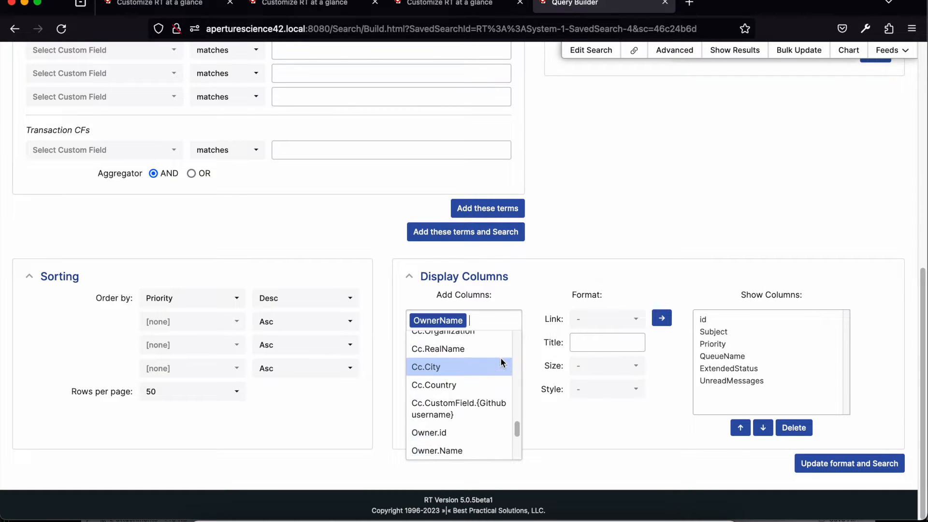
pyautogui.click(662, 319)
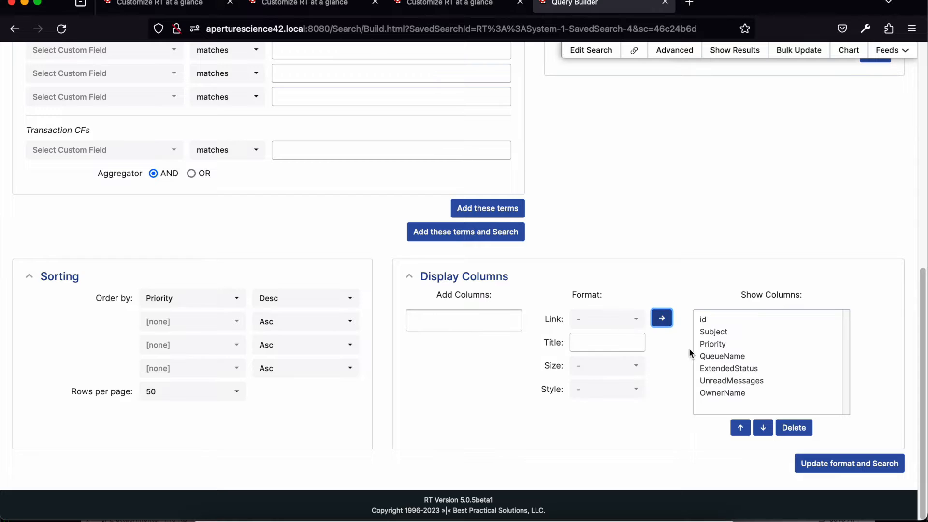
pyautogui.click(799, 464)
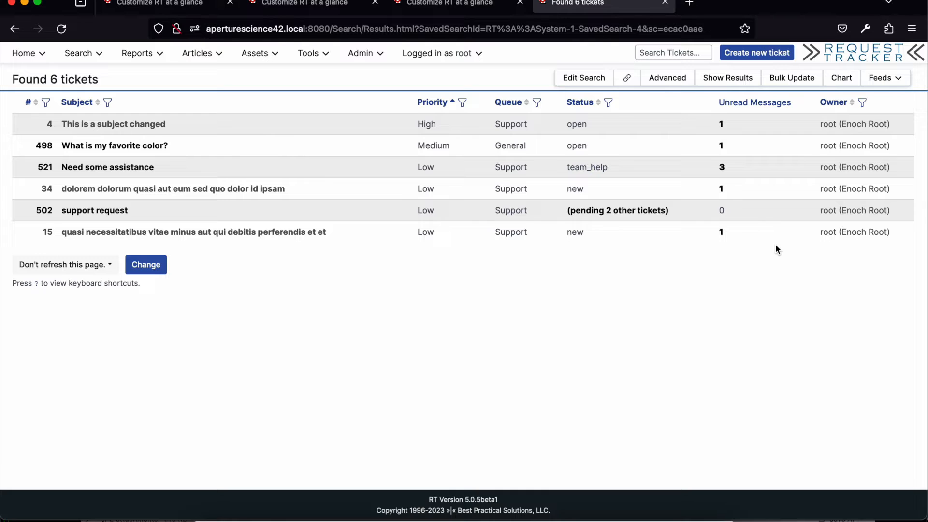
# Step: Reopen the highest priority tickets search from the homepage and apply a query with the owner condition changed to '__SelectedUser__'
pyautogui.click(24, 53)
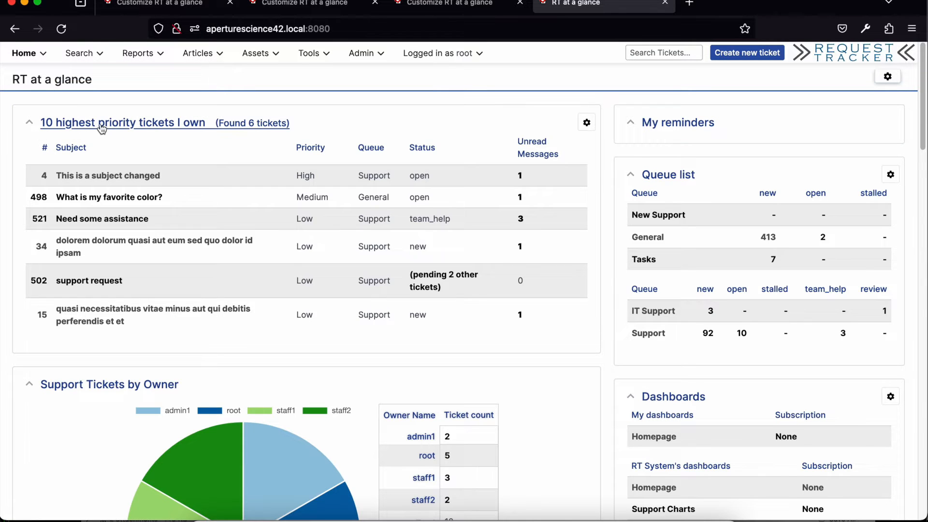
pyautogui.click(102, 127)
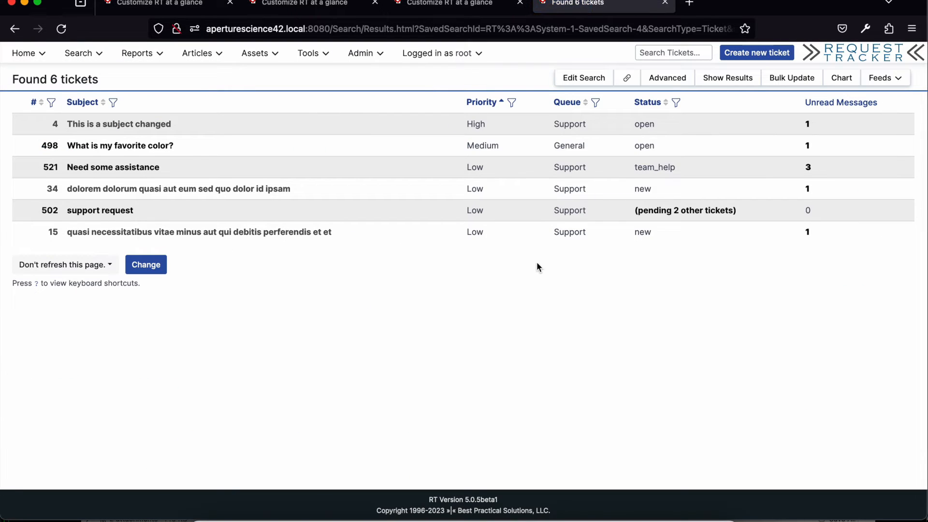
pyautogui.click(670, 83)
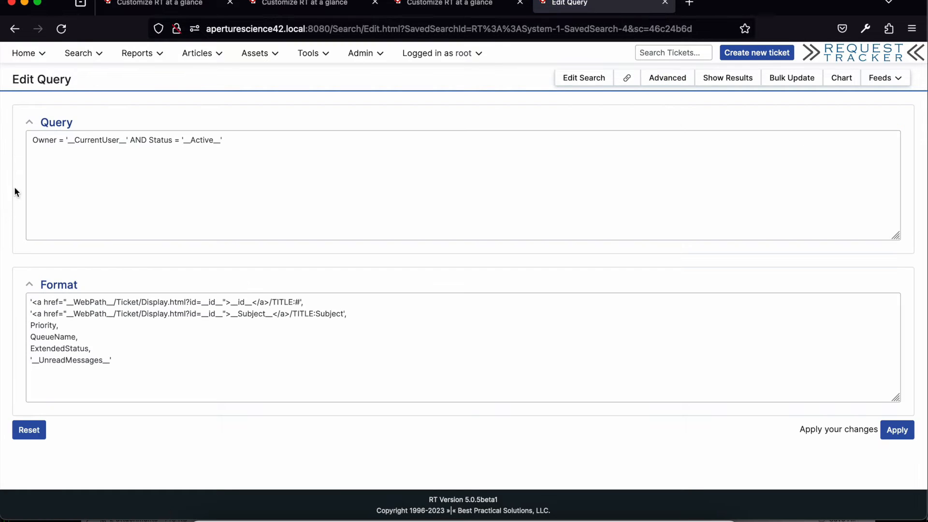
pyautogui.click(102, 141)
pyautogui.press('BackSpace')
pyautogui.press('BackSpace')
pyautogui.press('BackSpace')
pyautogui.press('BackSpace')
pyautogui.press('BackSpace')
pyautogui.press('BackSpace')
pyautogui.press('BackSpace')
pyautogui.write('Selected')
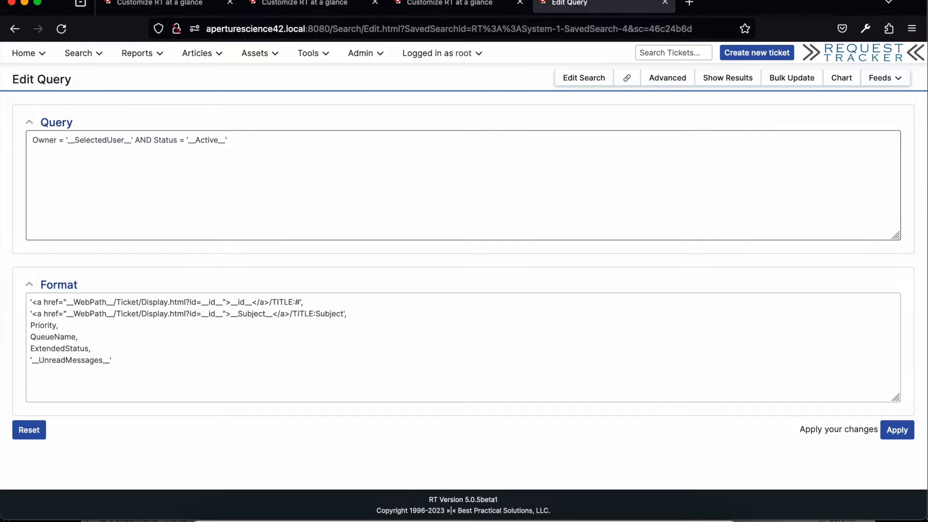
pyautogui.click(885, 435)
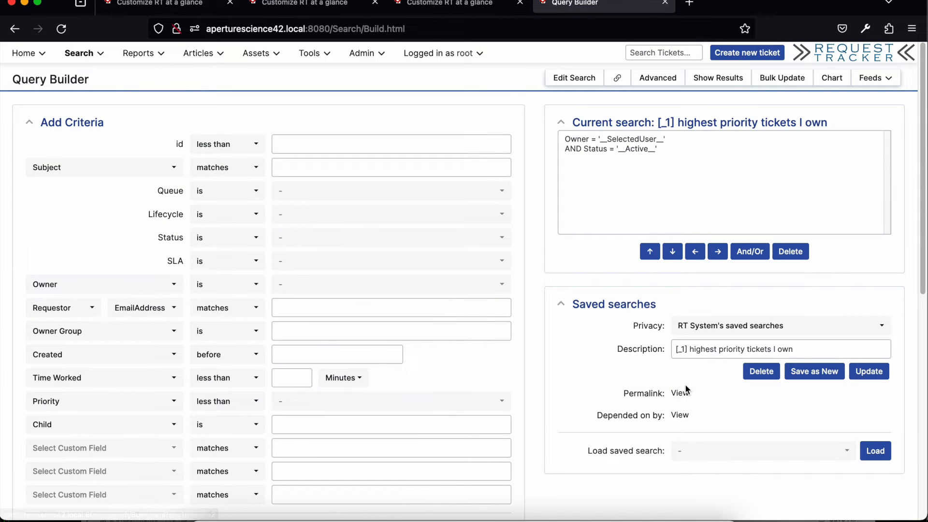
# Step: Add OwnerName to the shown columns of the selected-user search and display the ticket results
pyautogui.scroll(-3, 685, 387)
pyautogui.scroll(-4, 681, 394)
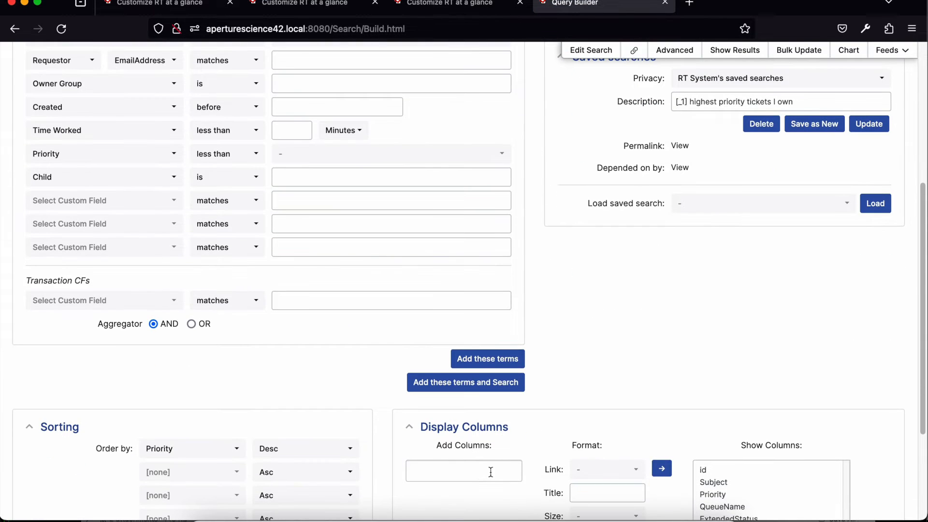
pyautogui.click(490, 469)
pyautogui.write('owner')
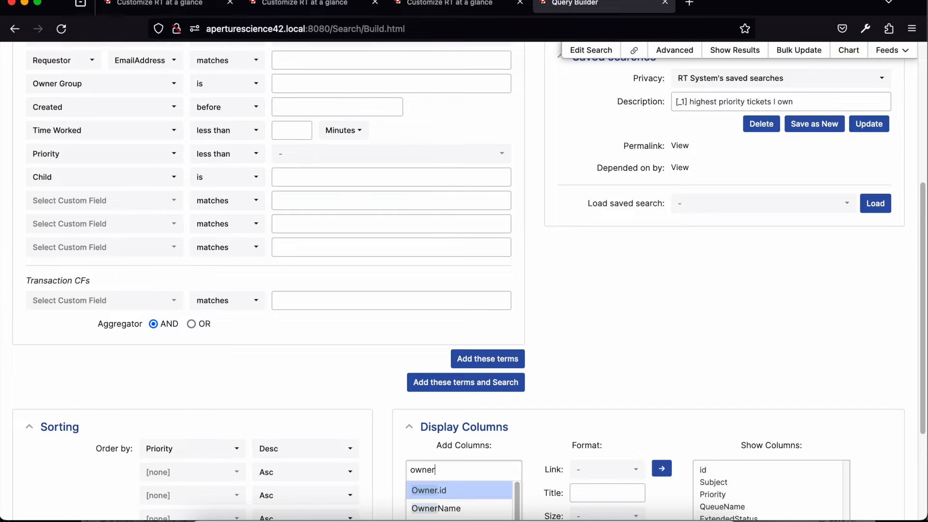
pyautogui.scroll(-2, 485, 468)
pyautogui.click(468, 446)
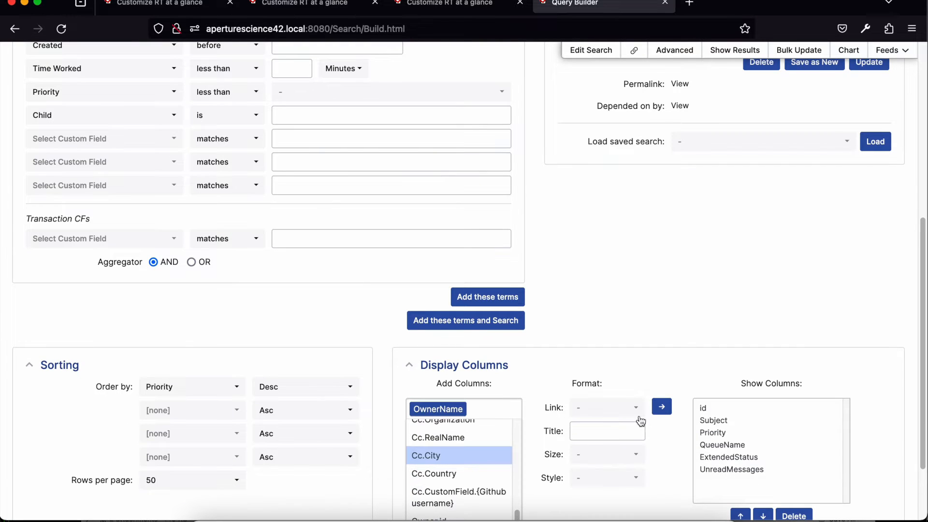
pyautogui.click(655, 410)
pyautogui.scroll(-3, 656, 409)
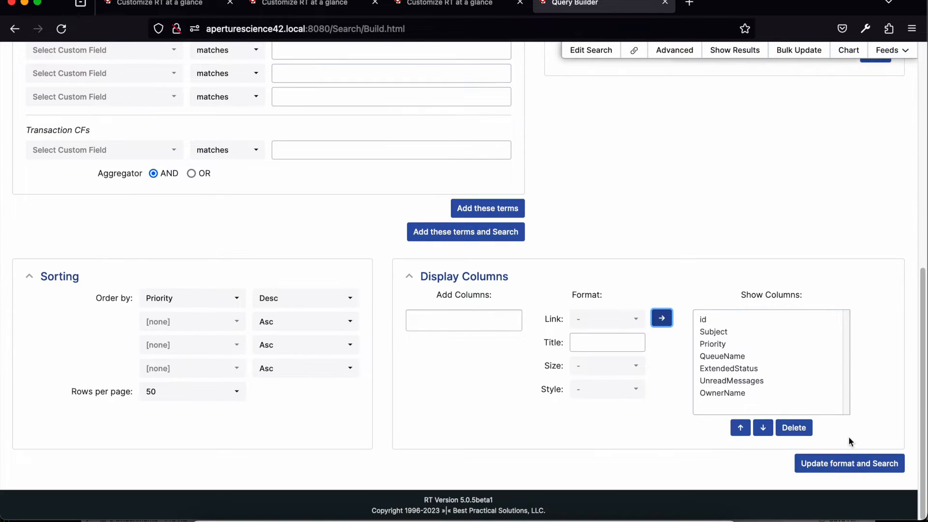
pyautogui.click(849, 470)
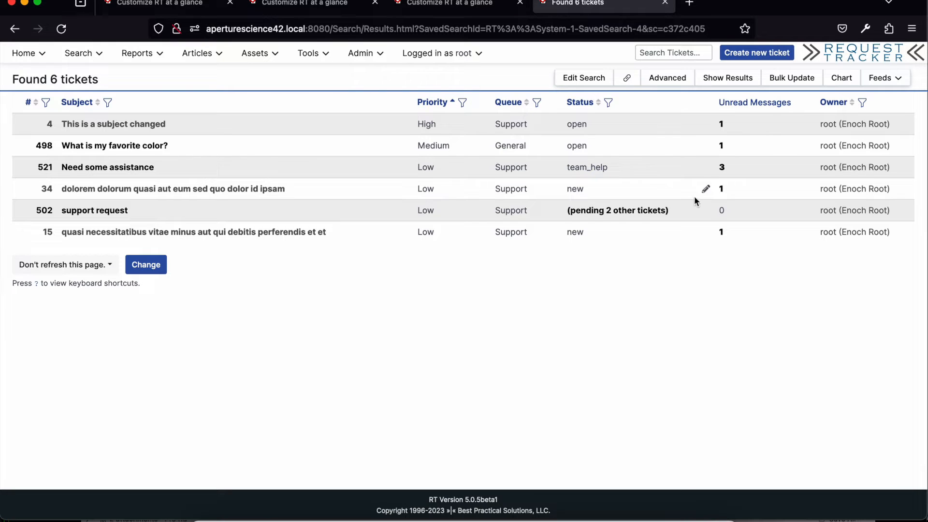
# Step: Return to editing the search and set its saved-search privacy to My saved searches
pyautogui.click(596, 83)
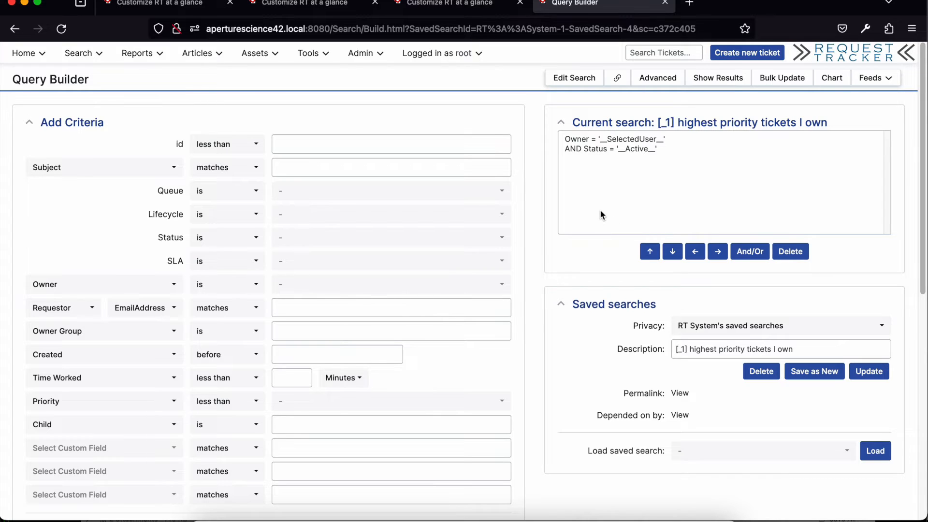
pyautogui.scroll(-4, 601, 211)
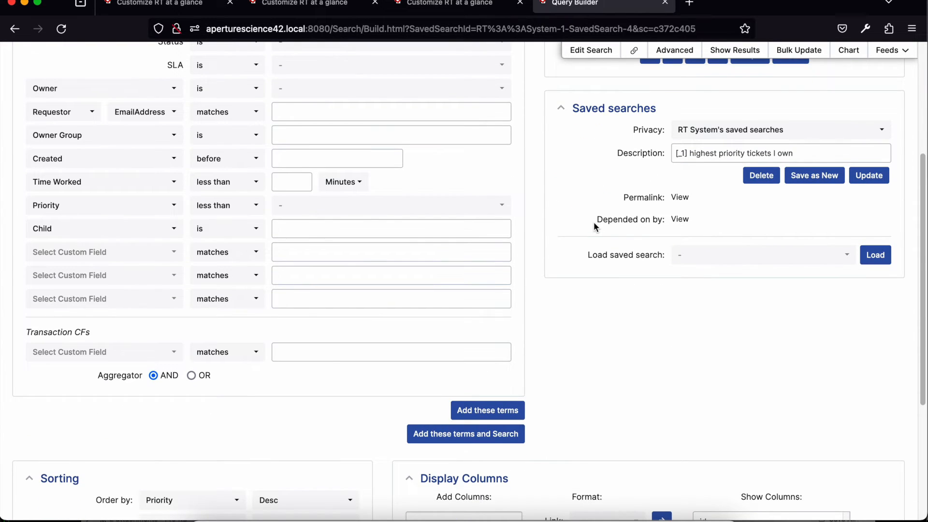
pyautogui.scroll(4, 593, 222)
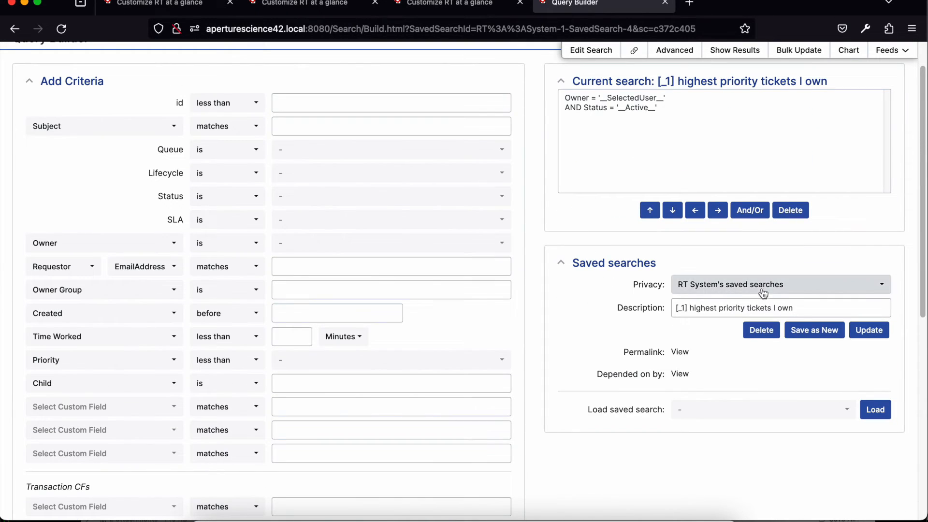
pyautogui.click(762, 289)
pyautogui.click(763, 290)
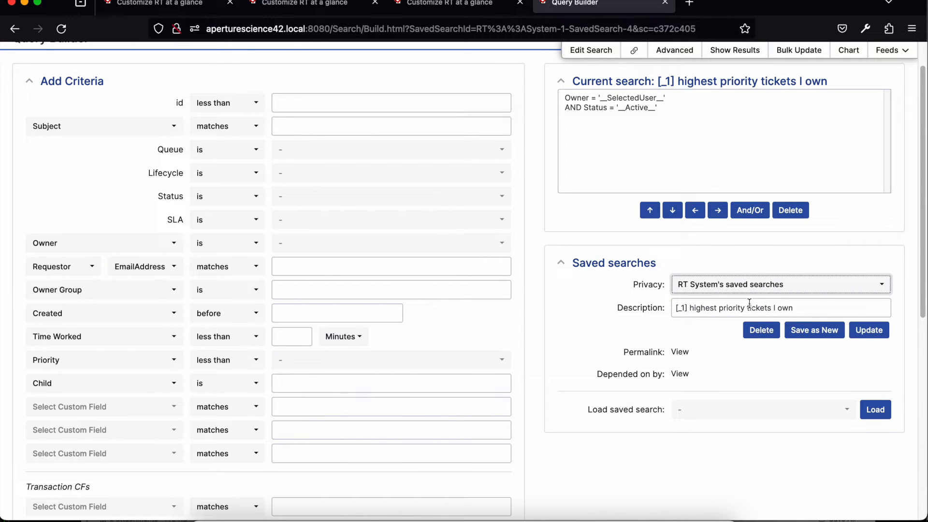
pyautogui.click(741, 284)
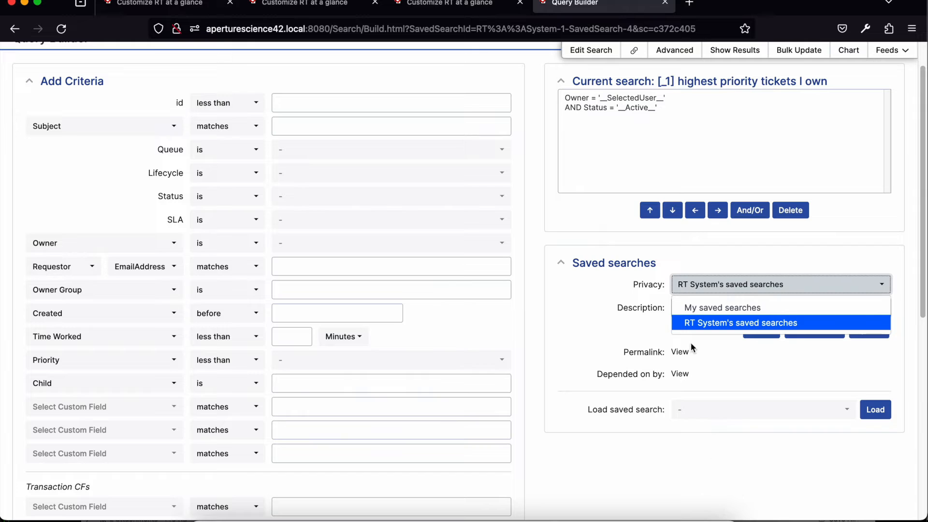
pyautogui.click(720, 307)
# Step: Replace the search description with "Owned by Selected User" and save it as a new search
pyautogui.doubleClick(705, 309)
pyautogui.tripleClick(705, 313)
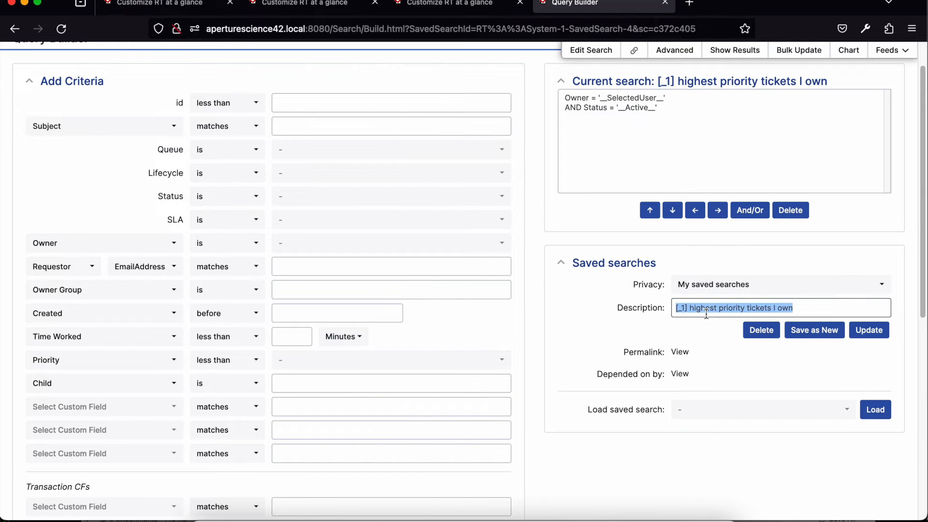
pyautogui.write('Sele')
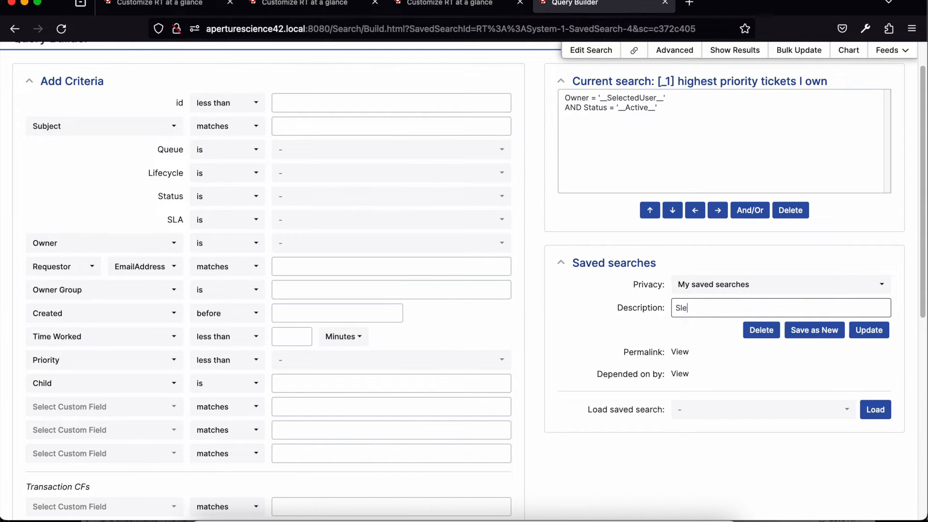
pyautogui.write('ct')
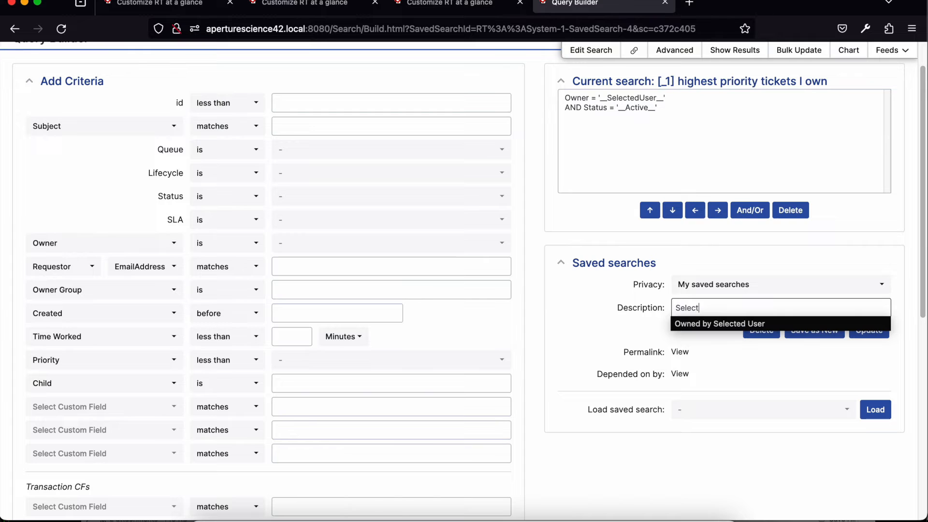
pyautogui.click(715, 322)
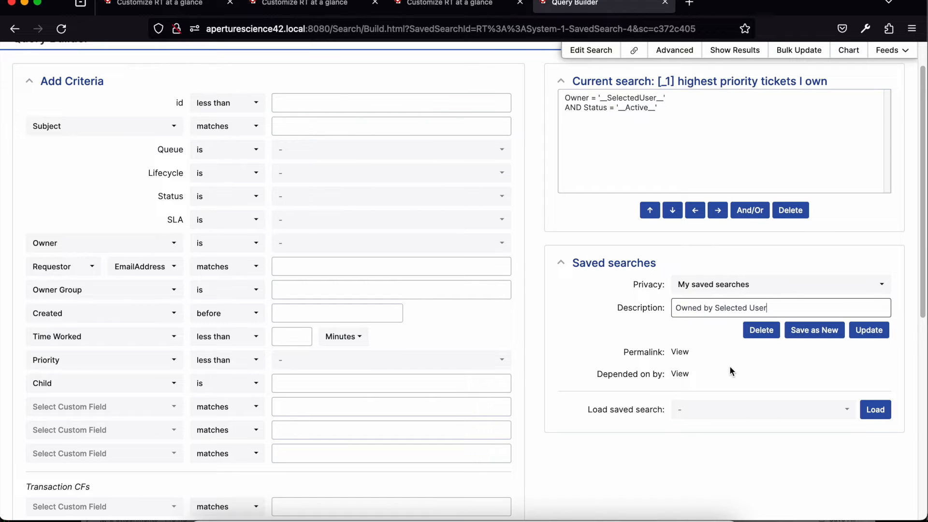
pyautogui.click(821, 322)
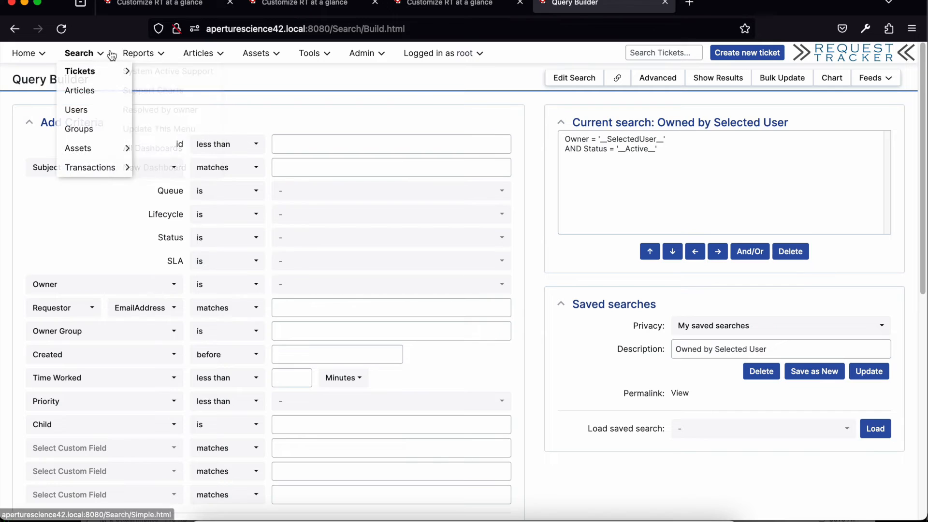
# Step: Create a new dashboard named "Selected User Tickets" under My dashboards
pyautogui.moveTo(135, 55)
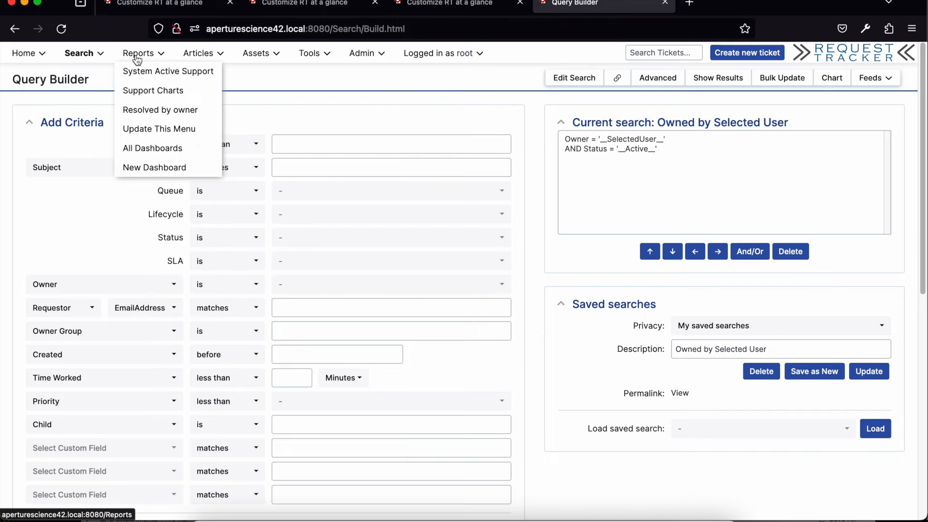
pyautogui.click(163, 168)
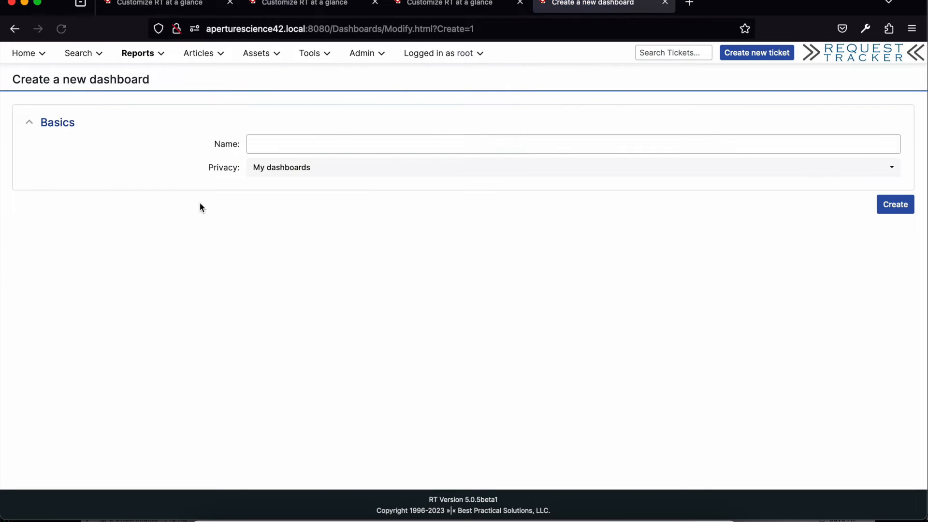
pyautogui.click(268, 144)
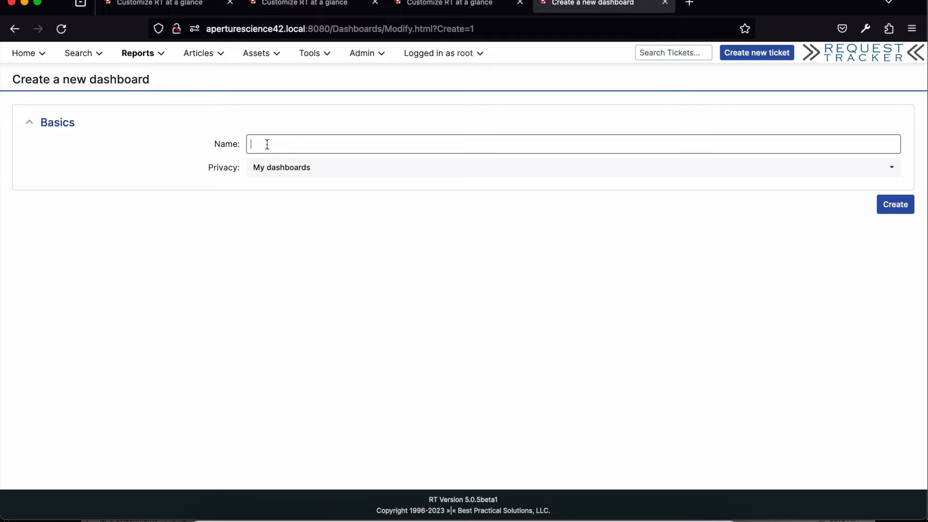
pyautogui.write('Se')
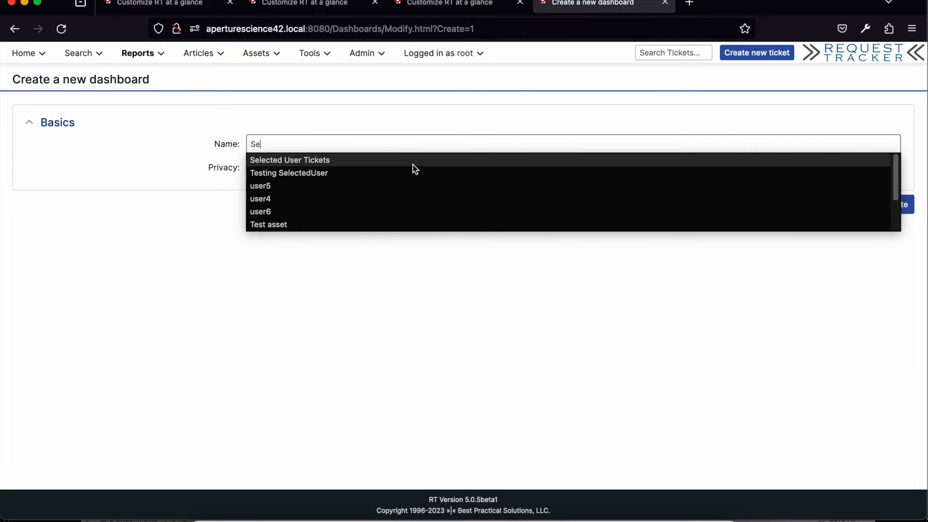
pyautogui.click(382, 159)
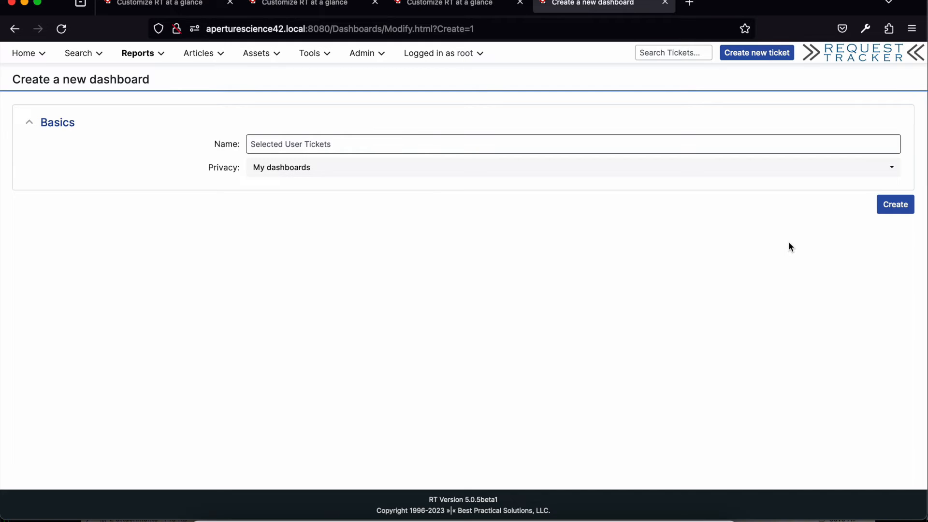
pyautogui.click(899, 205)
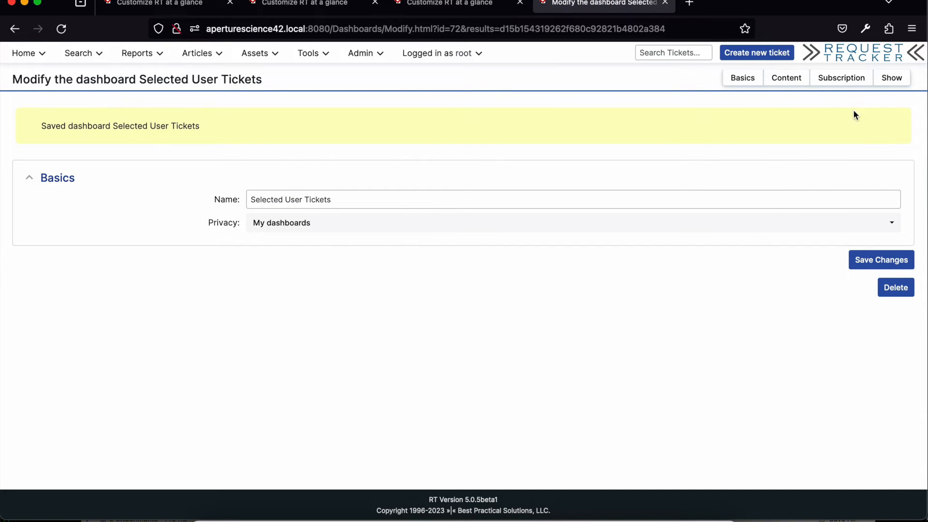
# Step: Add the "Owned by Selected User" ticket search to the Body of the Selected User Tickets dashboard
pyautogui.click(776, 81)
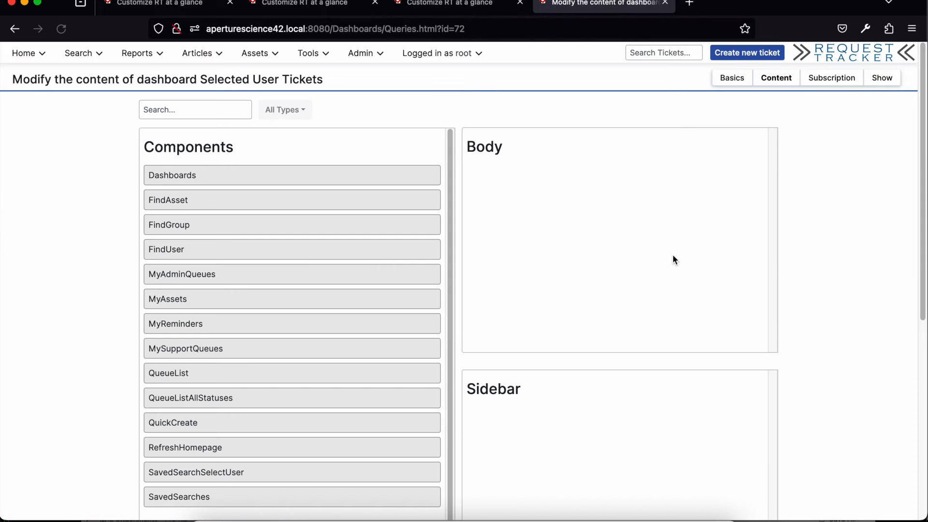
pyautogui.scroll(-7, 103, 389)
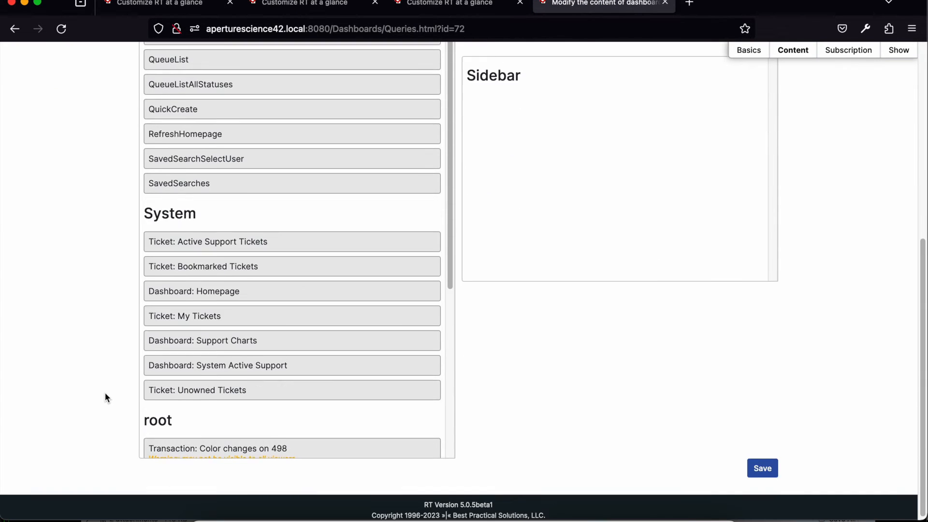
pyautogui.scroll(-5, 193, 400)
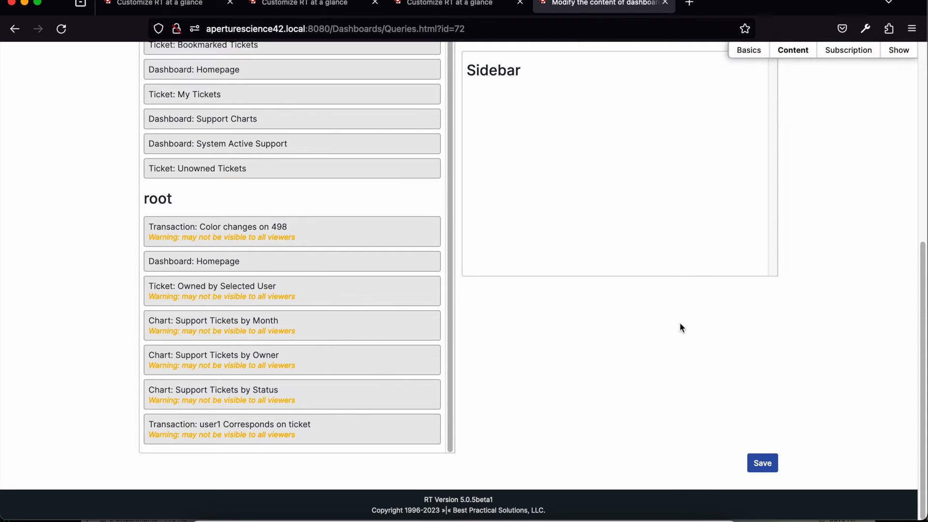
pyautogui.scroll(2, 679, 324)
pyautogui.moveTo(407, 374); pyautogui.dragTo(727, 93)
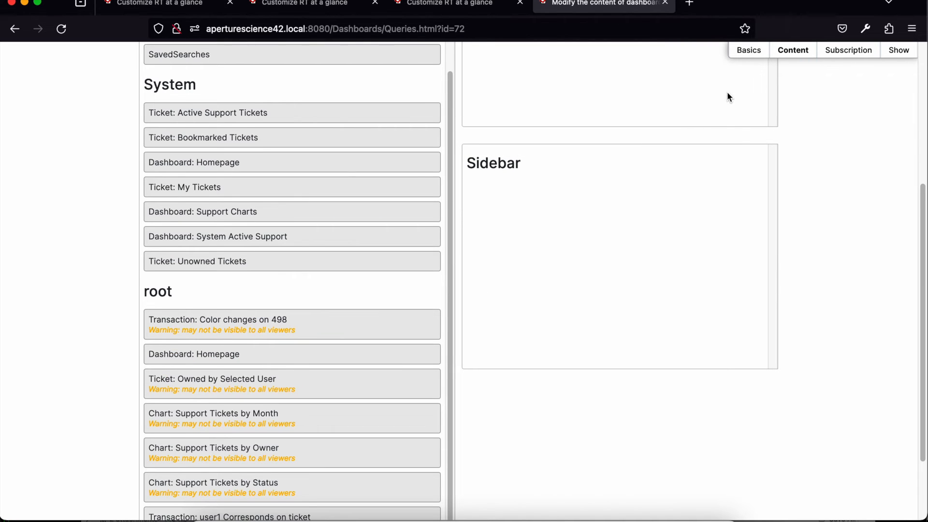
# Step: Place the SavedSearchSelectUser component above the ticket search in the dashboard Body and save the content
pyautogui.scroll(5, 715, 228)
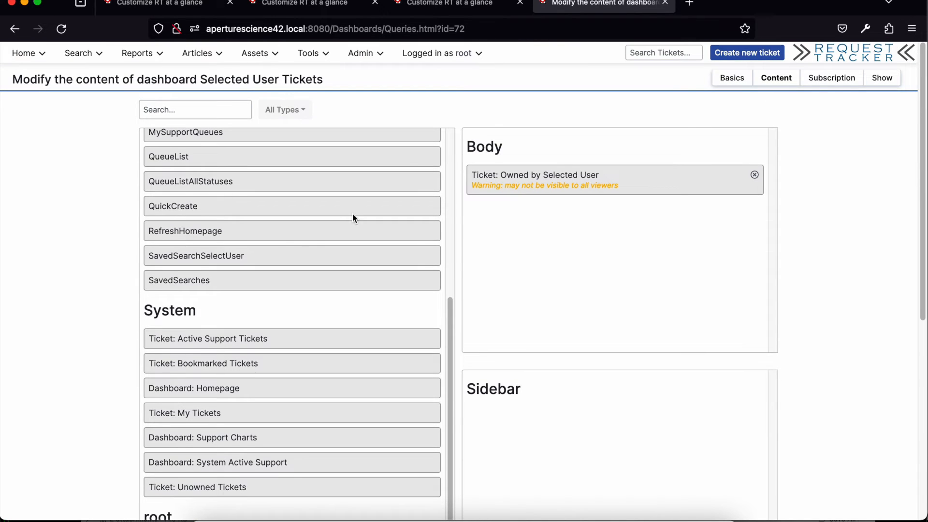
pyautogui.scroll(3, 280, 233)
pyautogui.scroll(2, 278, 240)
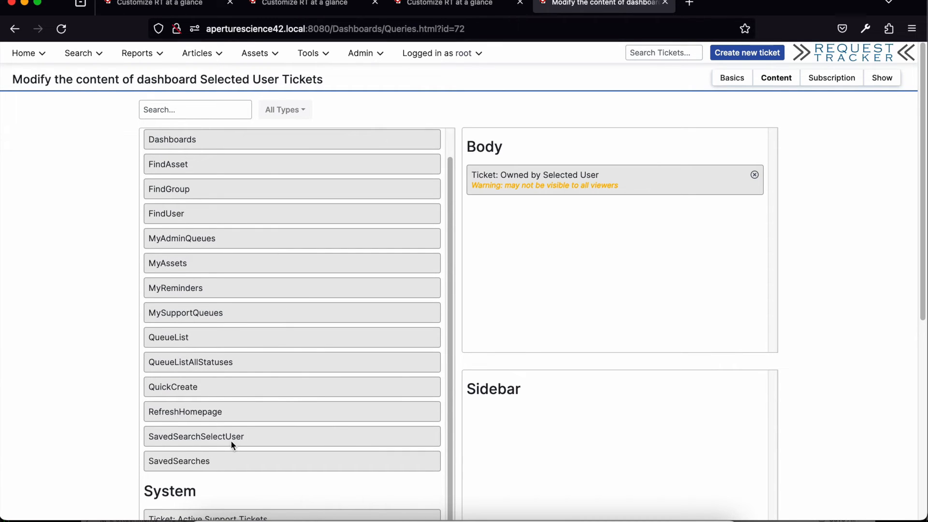
pyautogui.moveTo(245, 440); pyautogui.dragTo(569, 170)
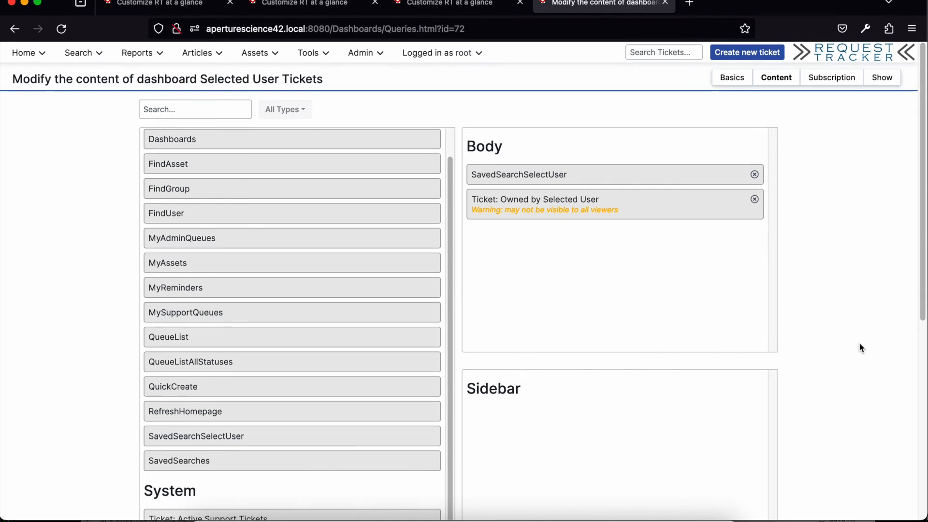
pyautogui.scroll(-6, 859, 344)
pyautogui.click(775, 464)
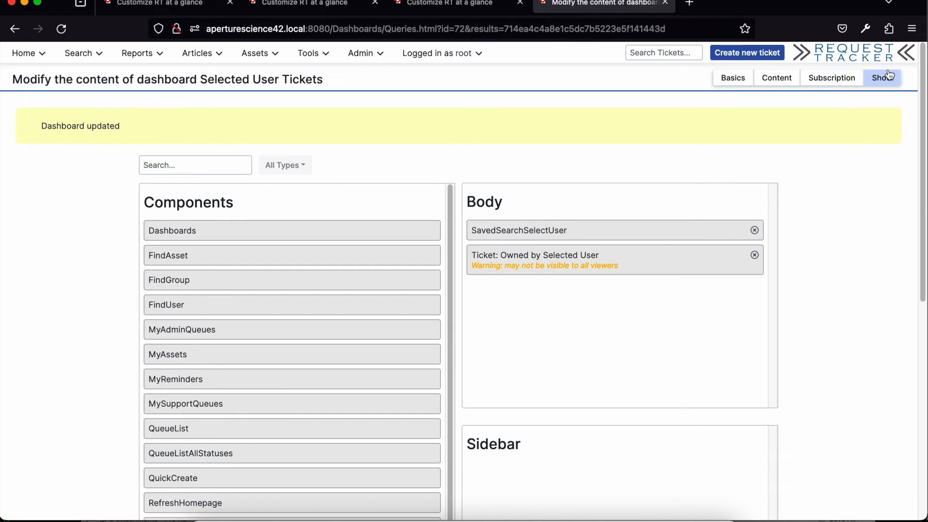
# Step: Show the Selected User Tickets dashboard and set its selected user to staff1
pyautogui.click(886, 77)
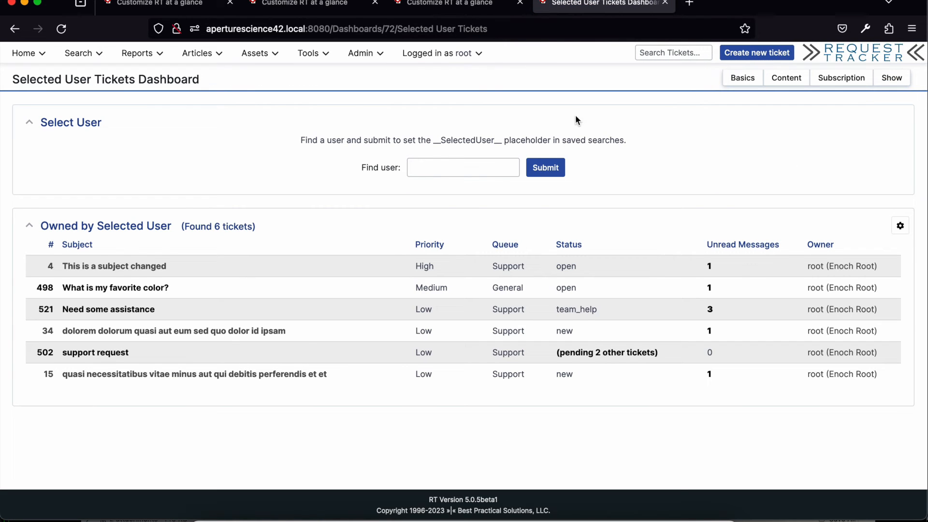
pyautogui.click(442, 171)
pyautogui.write('stu')
pyautogui.press('BackSpace')
pyautogui.write('a')
pyautogui.press('Down')
pyautogui.press('Down')
pyautogui.press('Return')
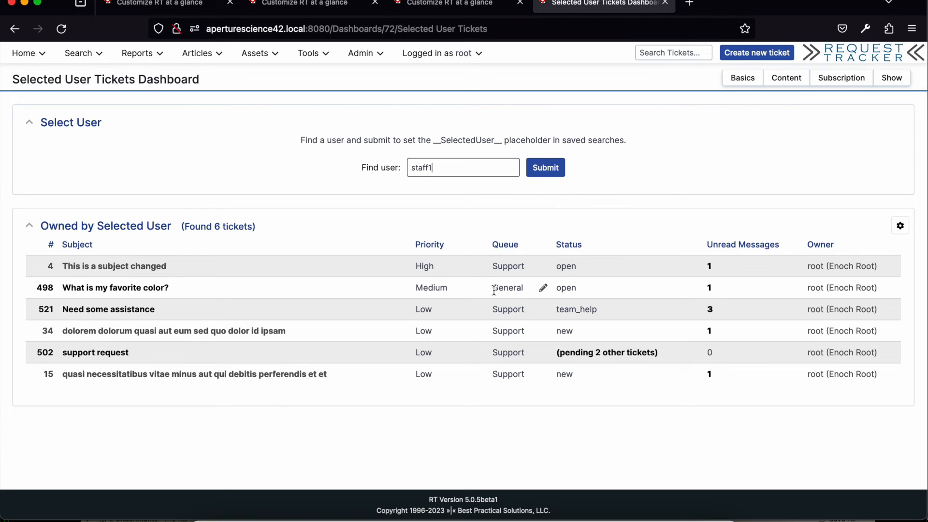
pyautogui.click(550, 172)
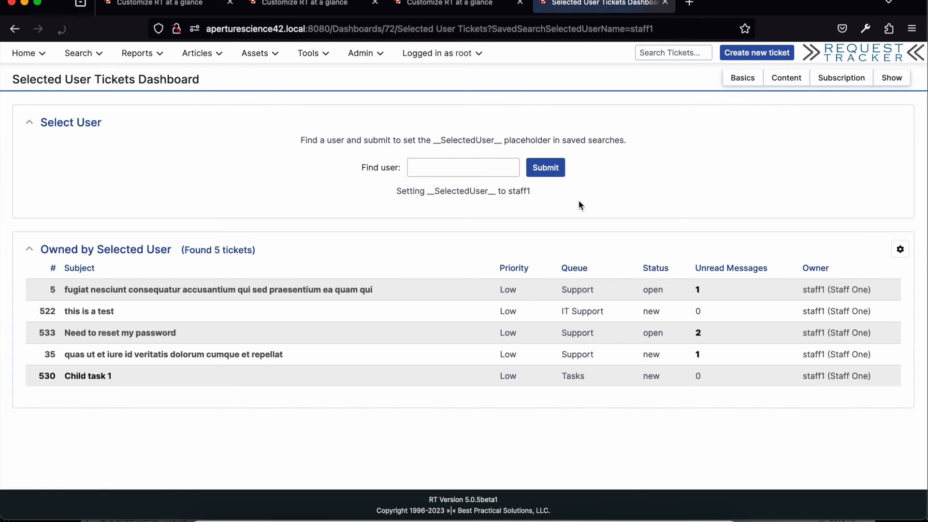